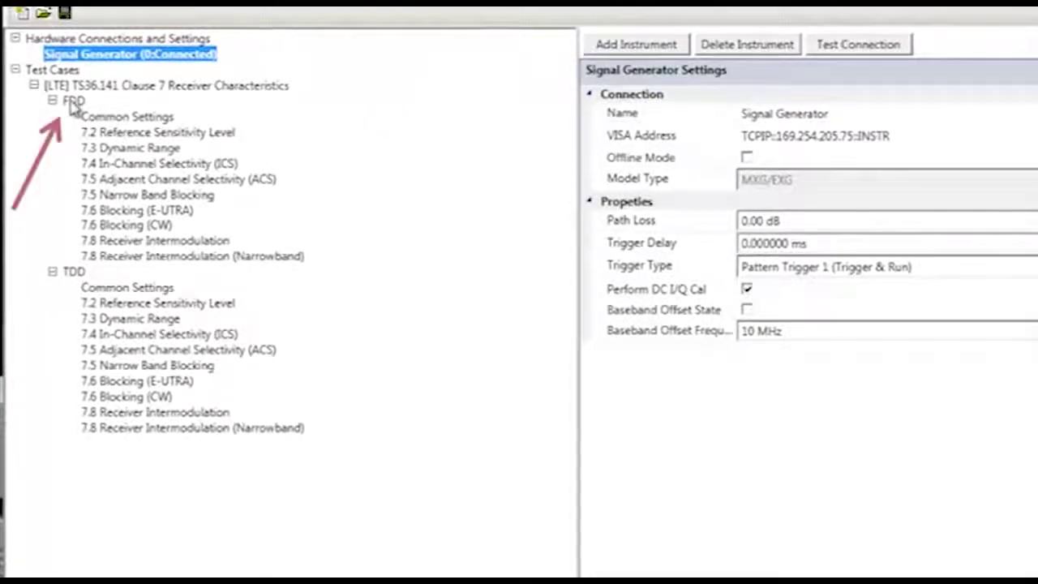
- Browse the FDD and TDD test groups, then select FDD 7.5 Adjacent Channel Selectivity
click(72, 101)
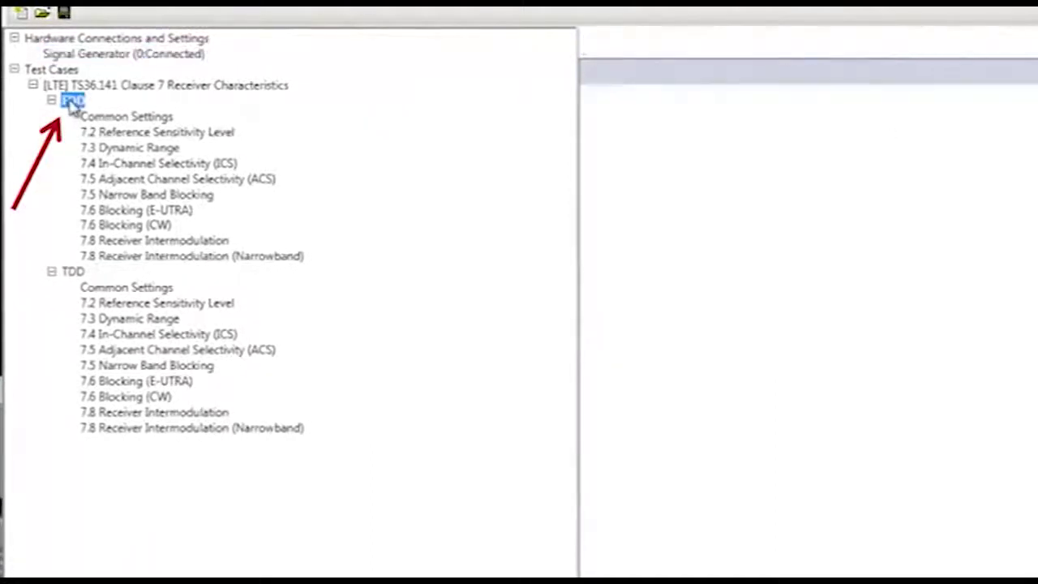
click(70, 273)
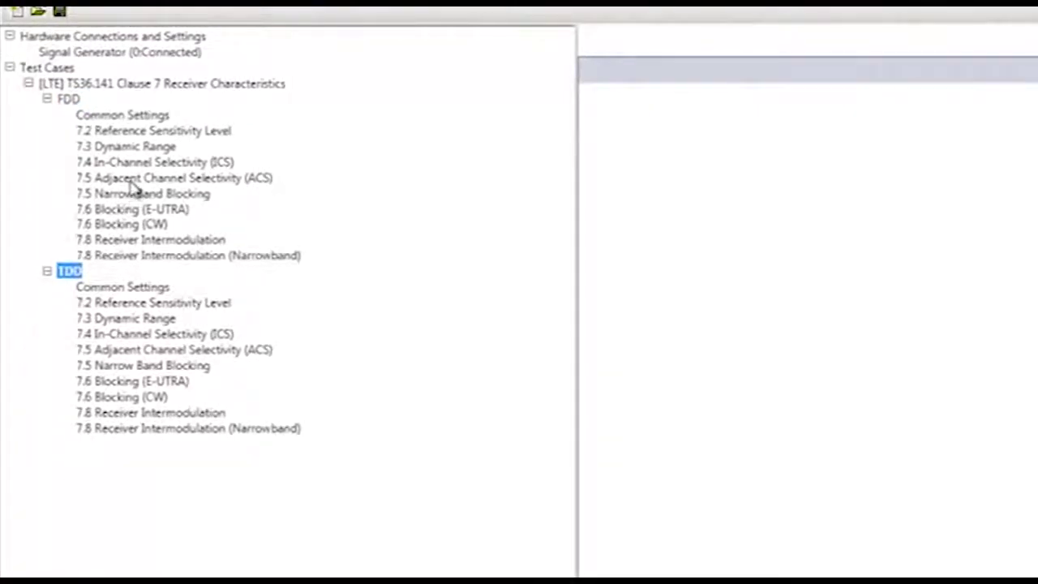
click(135, 181)
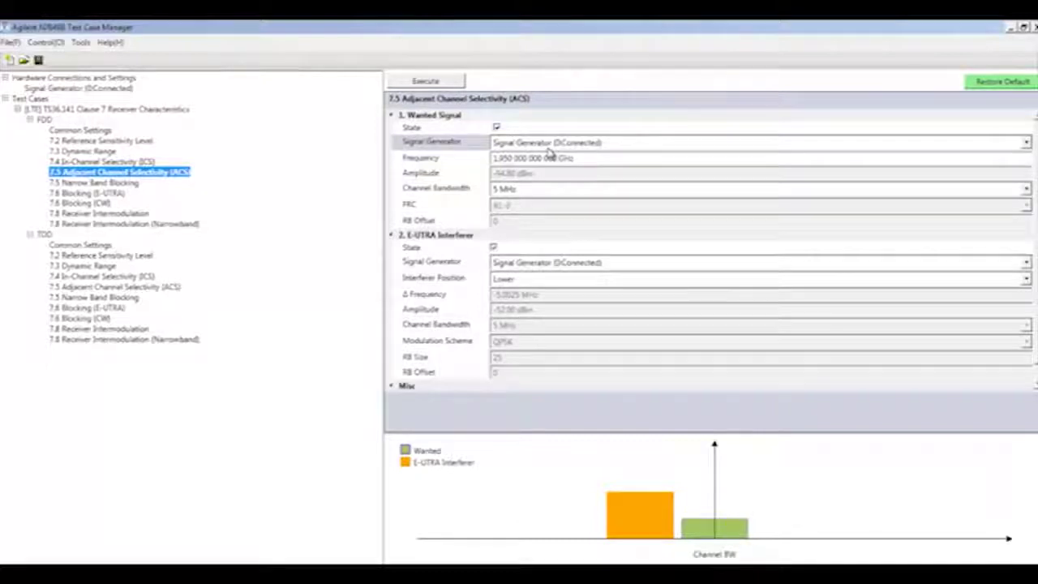
- Set the wanted signal's Channel Bandwidth to 5 MHz
click(516, 188)
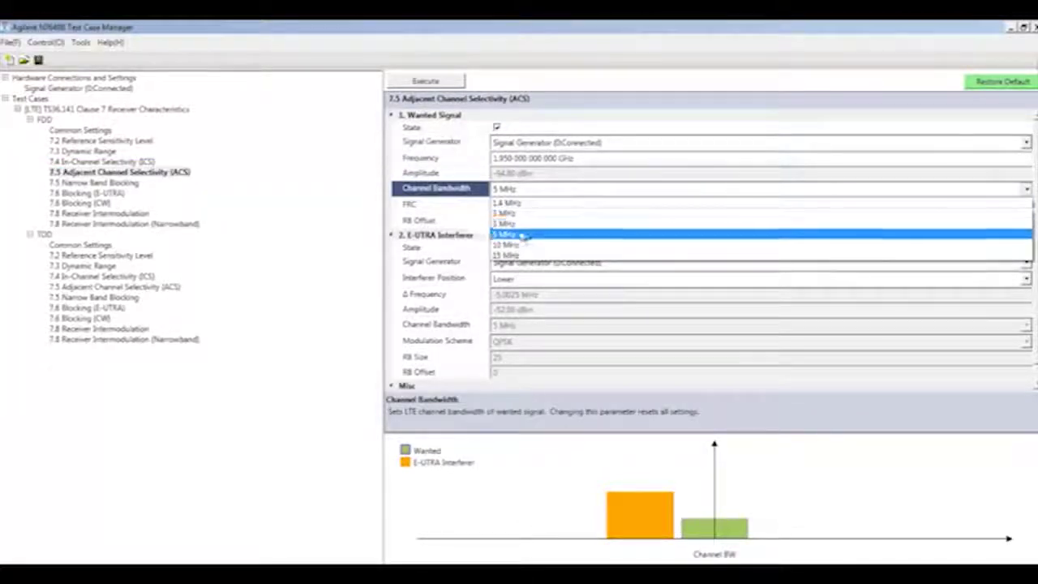
click(523, 226)
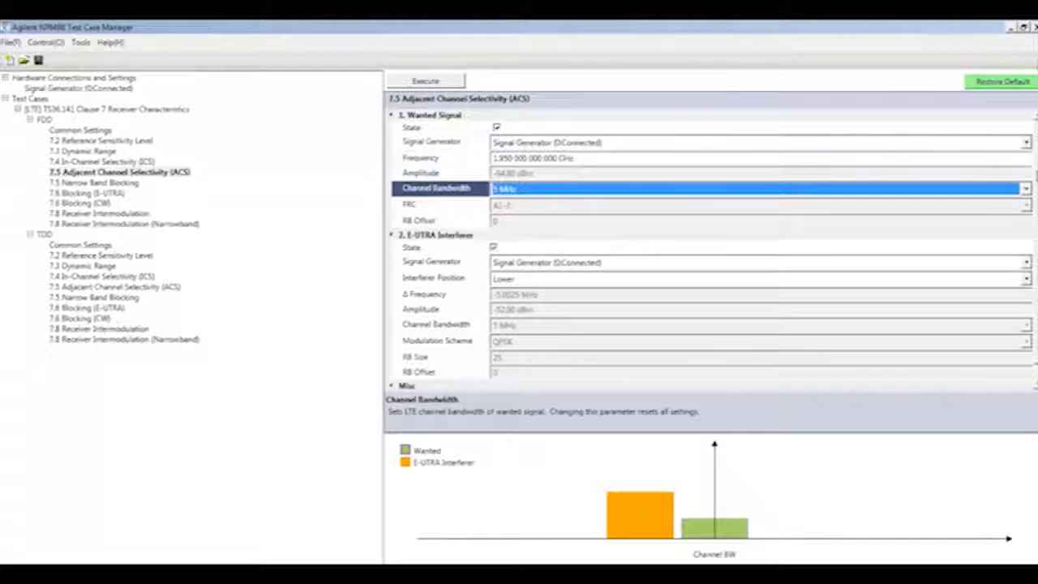
scroll(593, 234, down, 1)
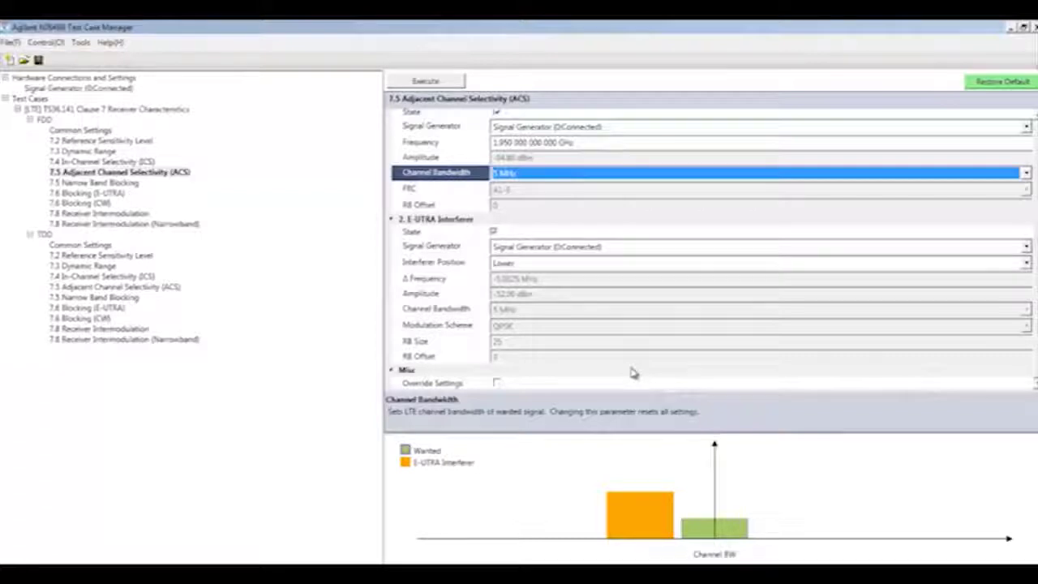
- Enable Override Settings under Misc and execute the ACS test
click(496, 382)
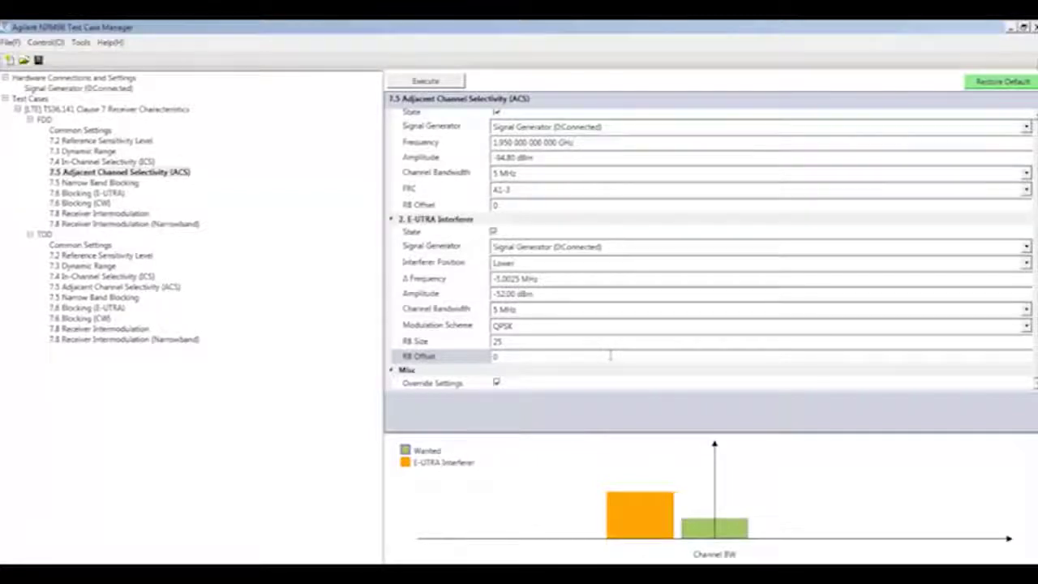
click(434, 84)
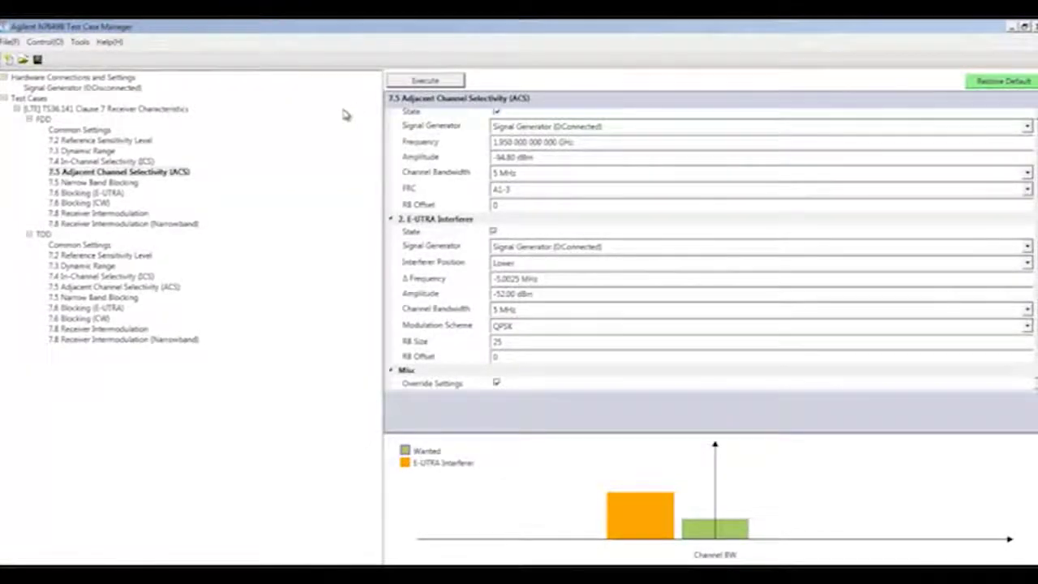
- Show the SCPI LogView window via Tools > Log Viewer
click(85, 43)
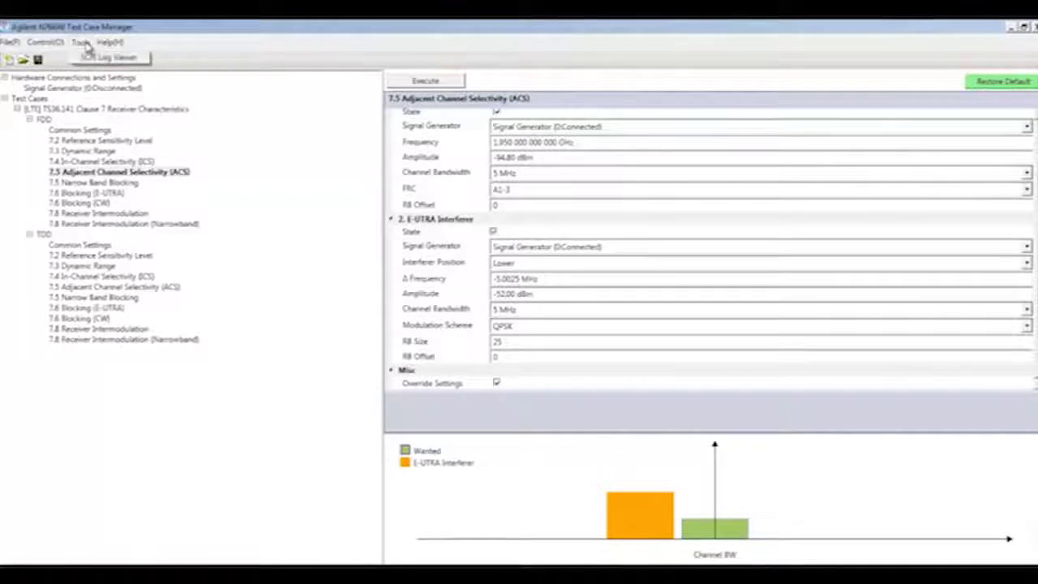
click(96, 55)
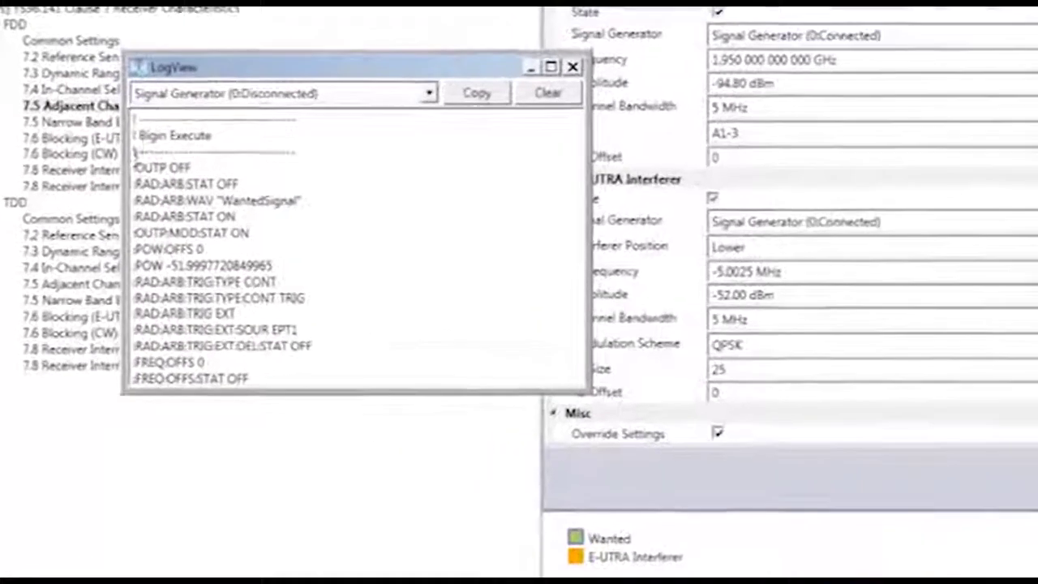